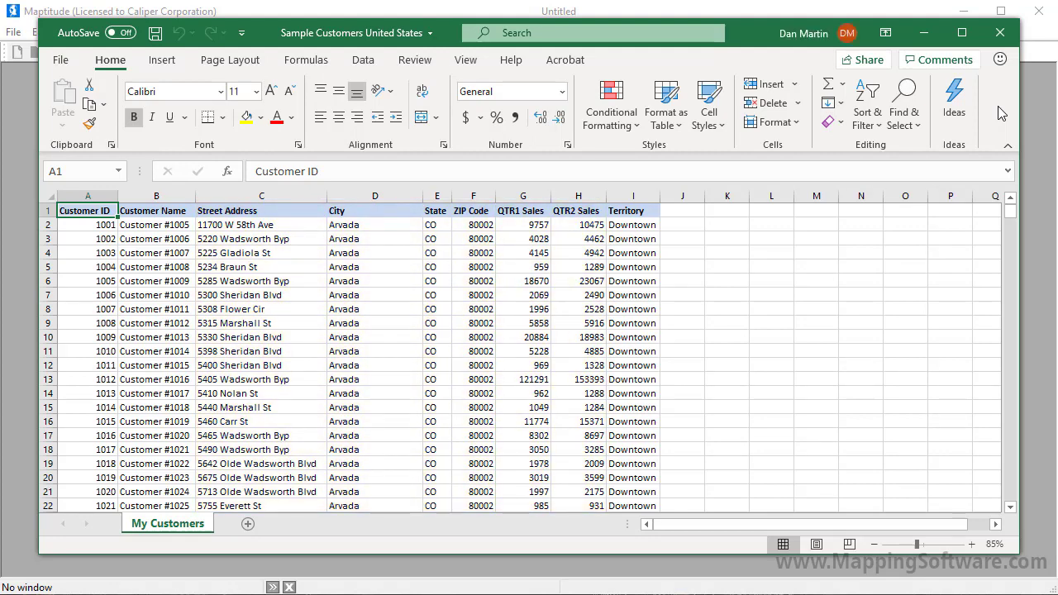
Start a new map of spreadsheet data from Sample Customers United States.xlsx, using its My Customers sheet.
left_click(1052, 132)
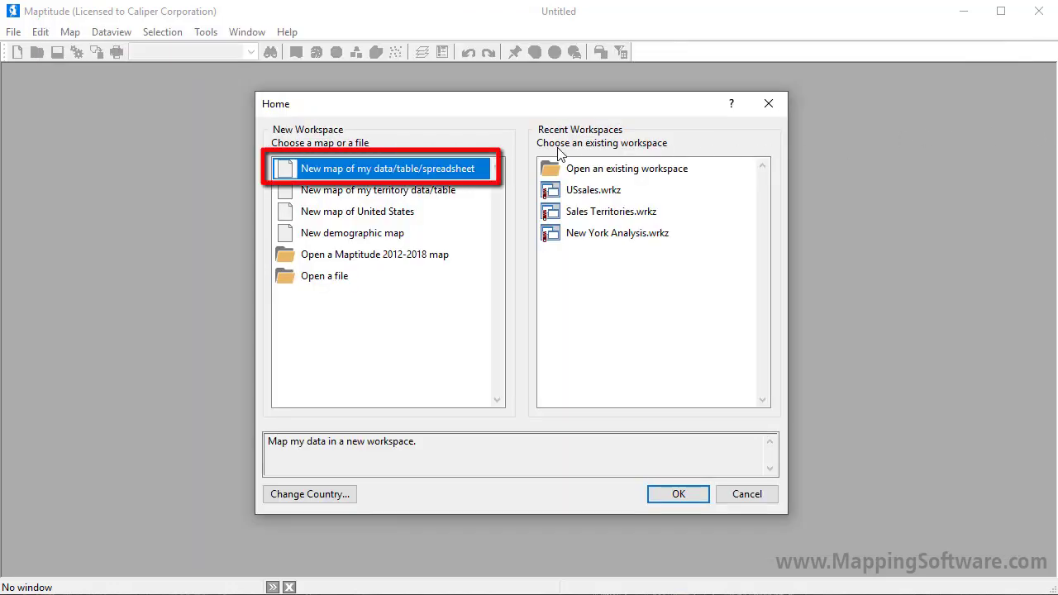
left_click(679, 496)
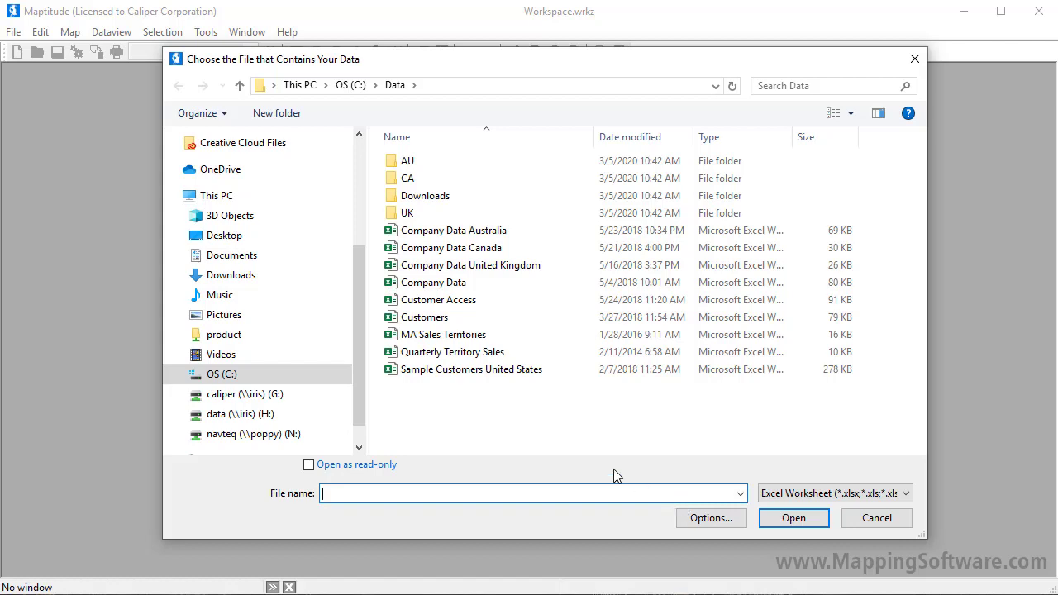
left_click(461, 376)
left_click(773, 517)
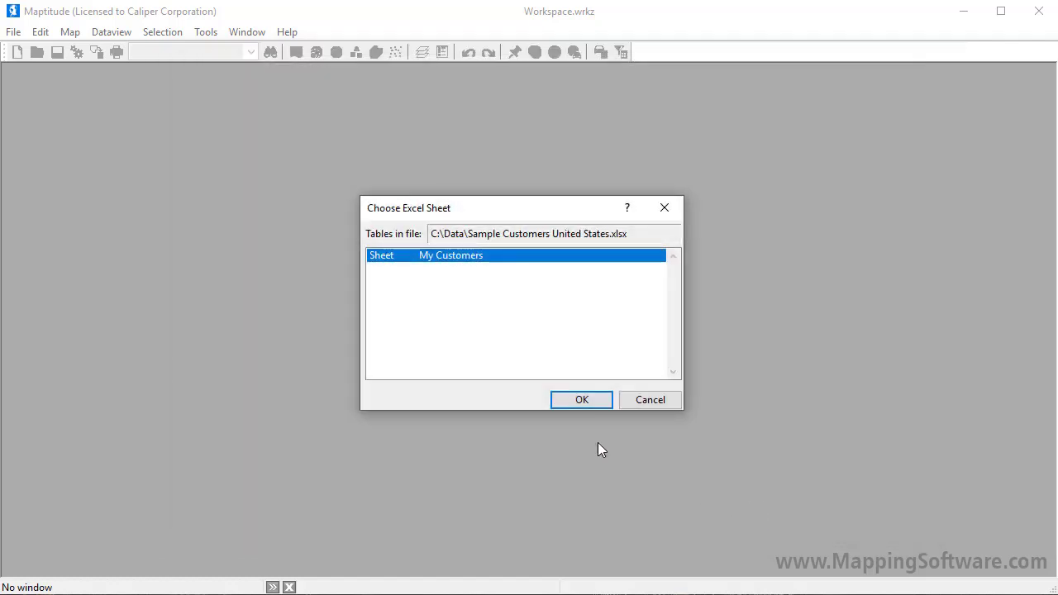
left_click(567, 401)
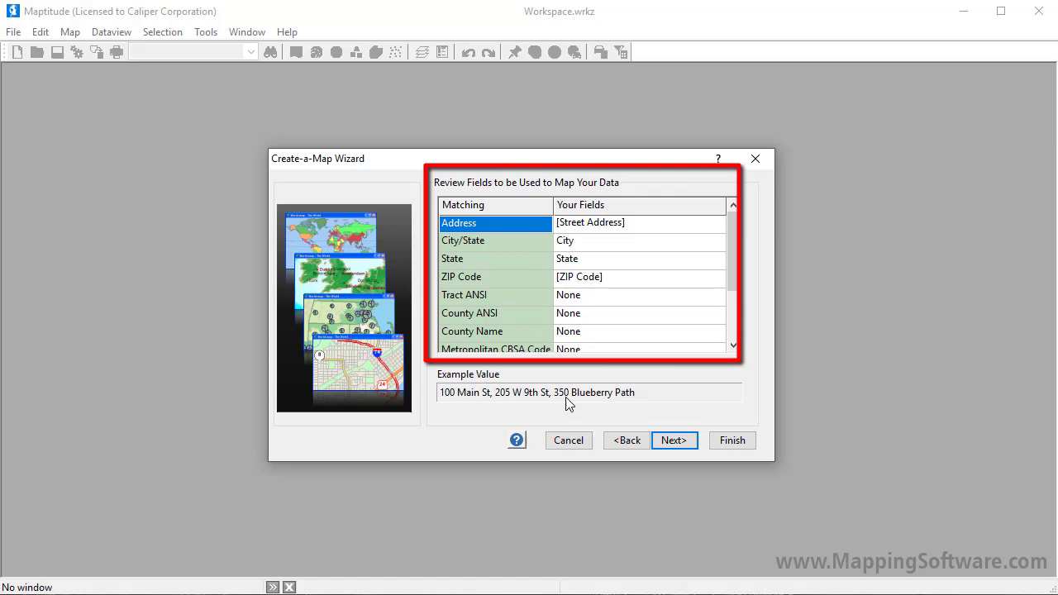
Accept the matched address fields, show ZIP Code boundaries, and link the data rather than import it.
left_click(673, 442)
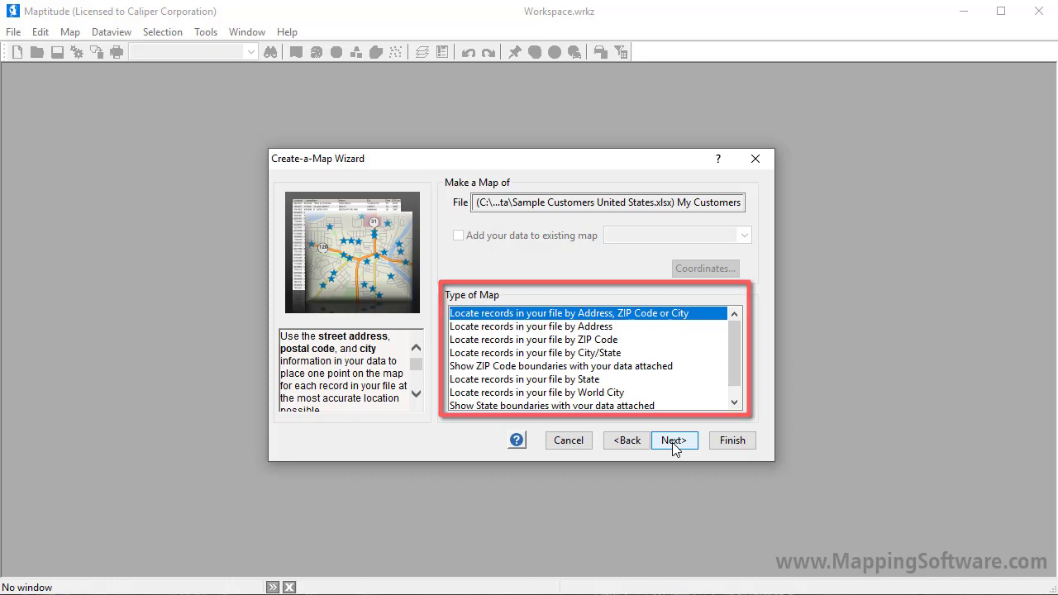
left_click(607, 369)
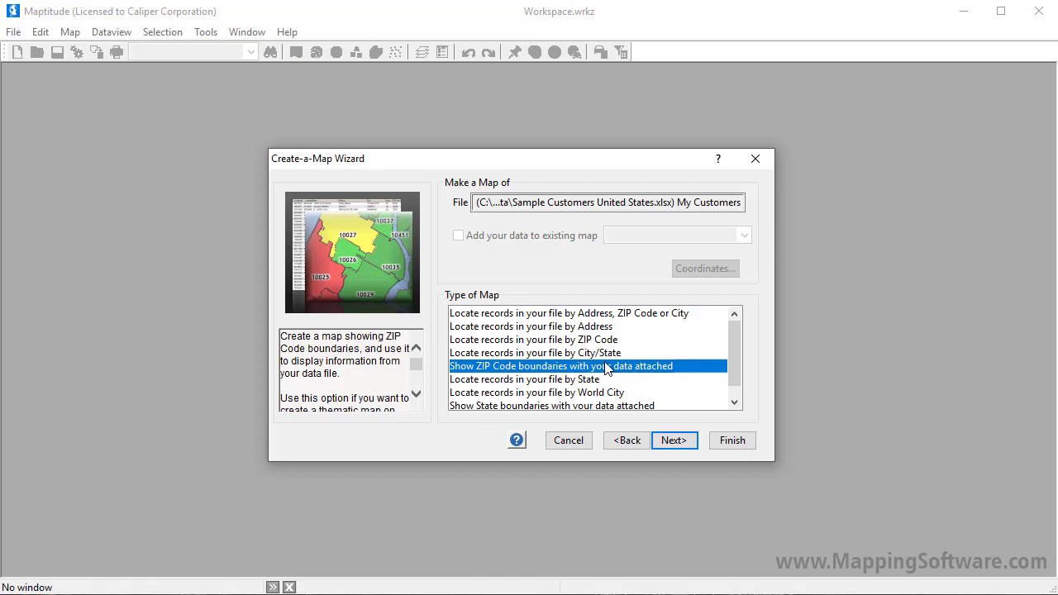
left_click(678, 439)
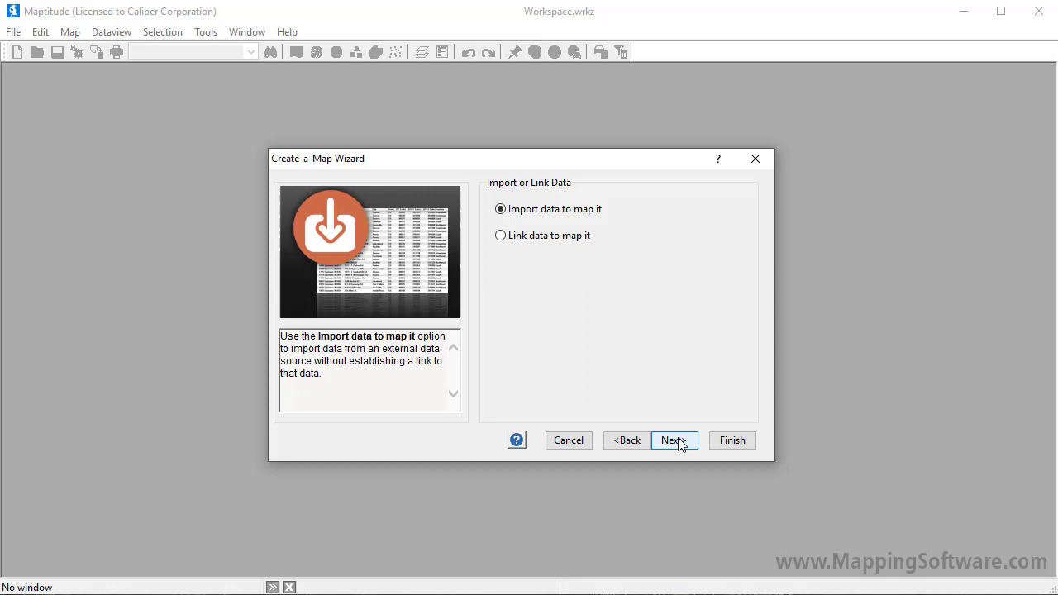
left_click(553, 238)
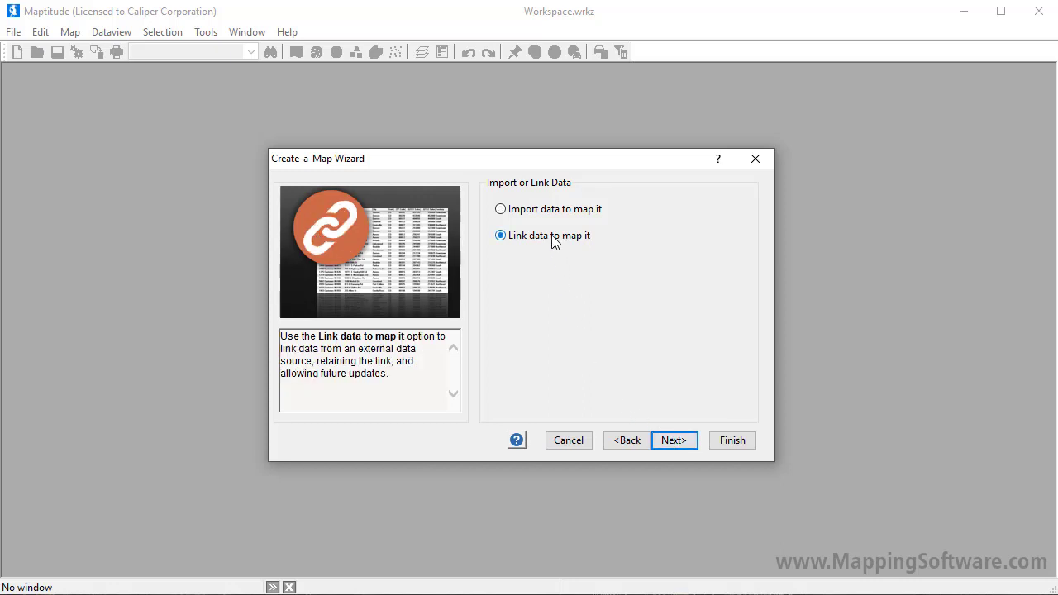
left_click(676, 440)
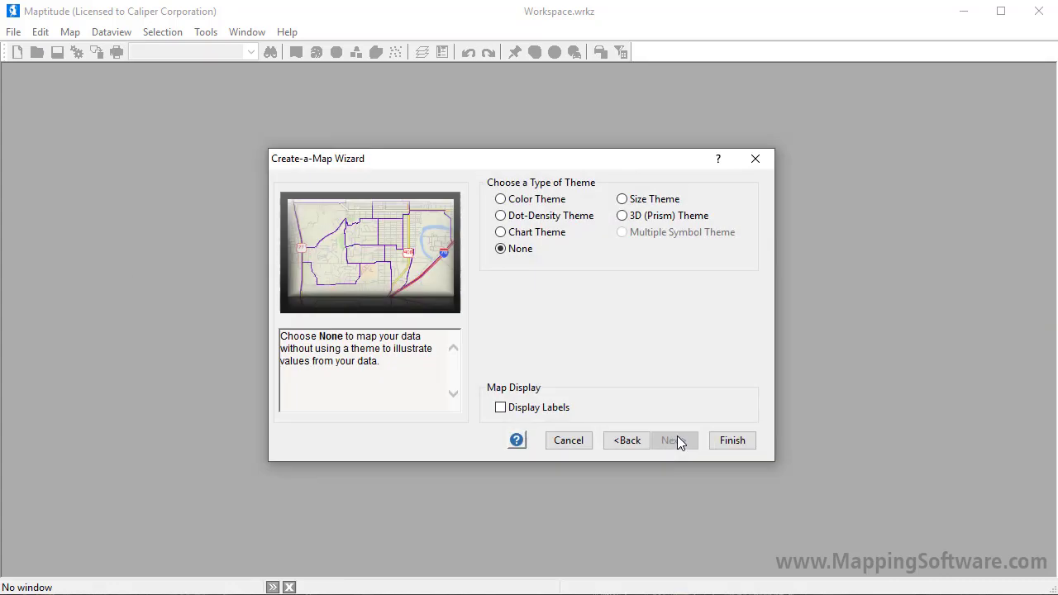
Finish the map with a color theme on the ZIP Code areas based on QTR2 Sales.
left_click(513, 200)
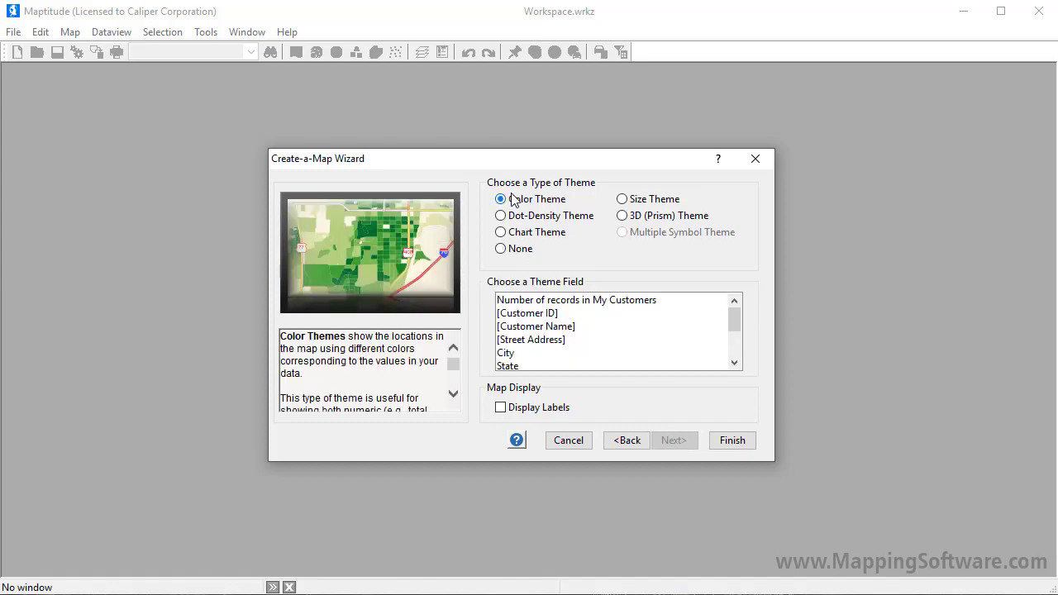
left_click(735, 354)
left_click(667, 353)
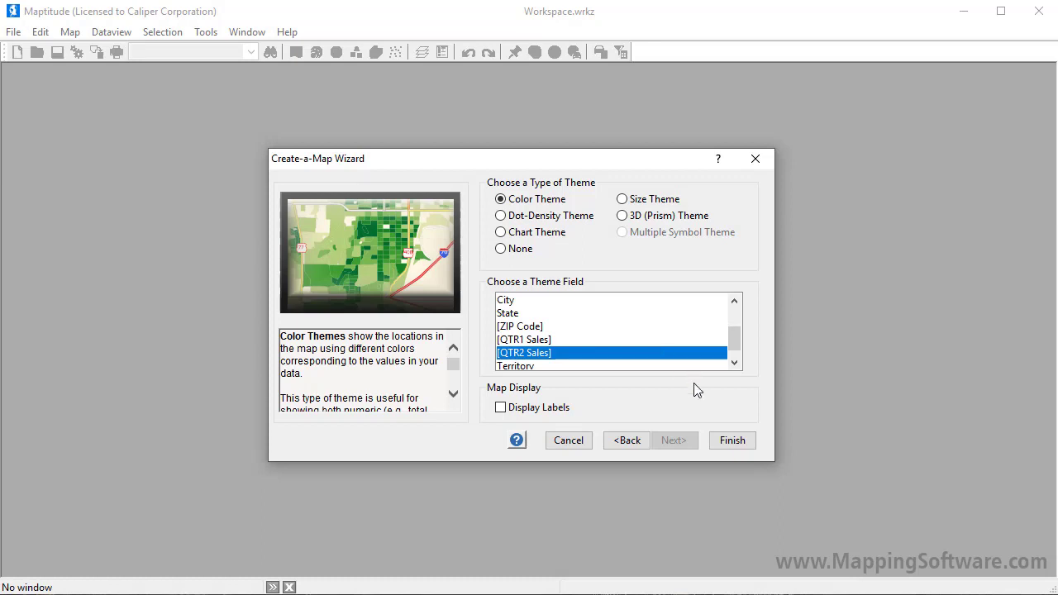
left_click(723, 443)
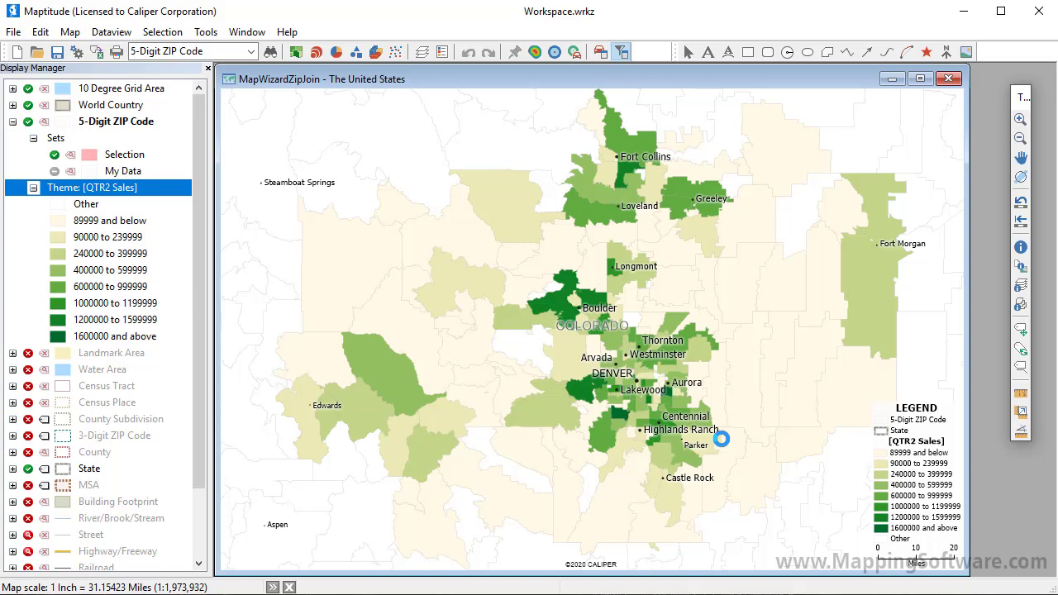
Change the color theme field to N My Customers to shade ZIP Codes by customer count.
left_click(296, 52)
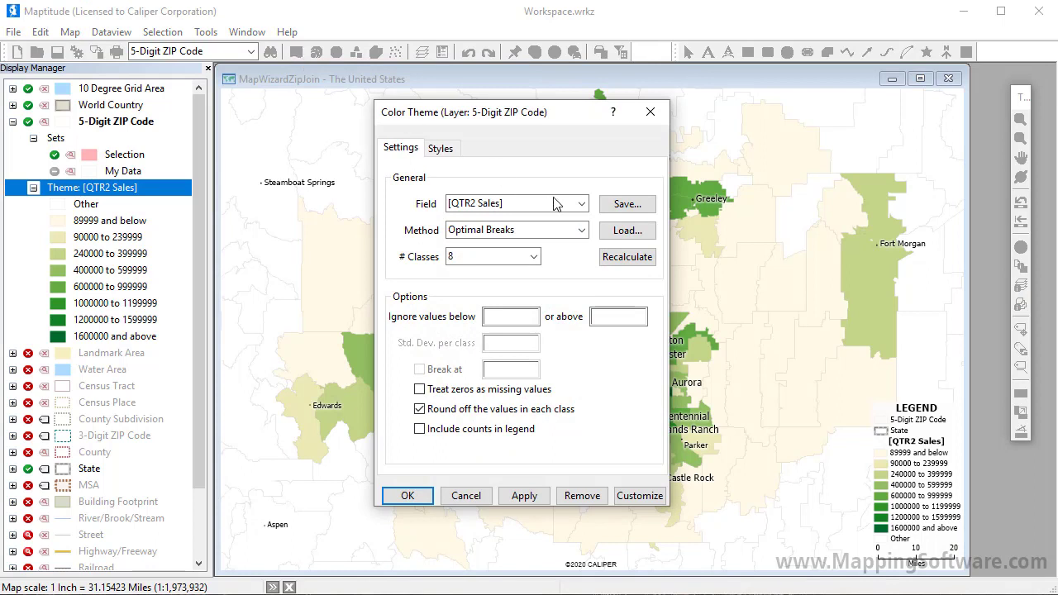
left_click(582, 205)
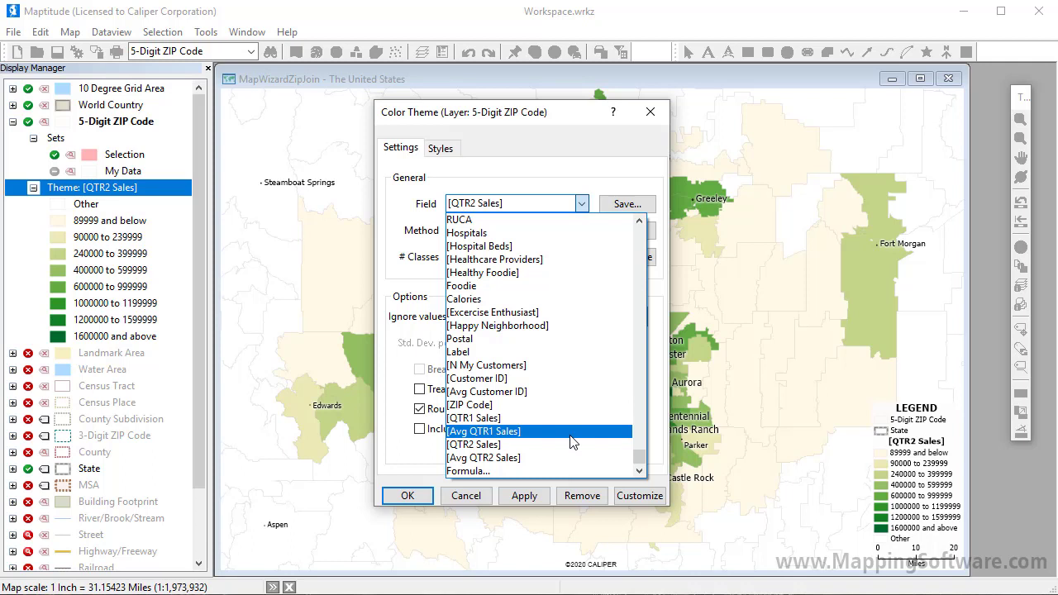
left_click(524, 368)
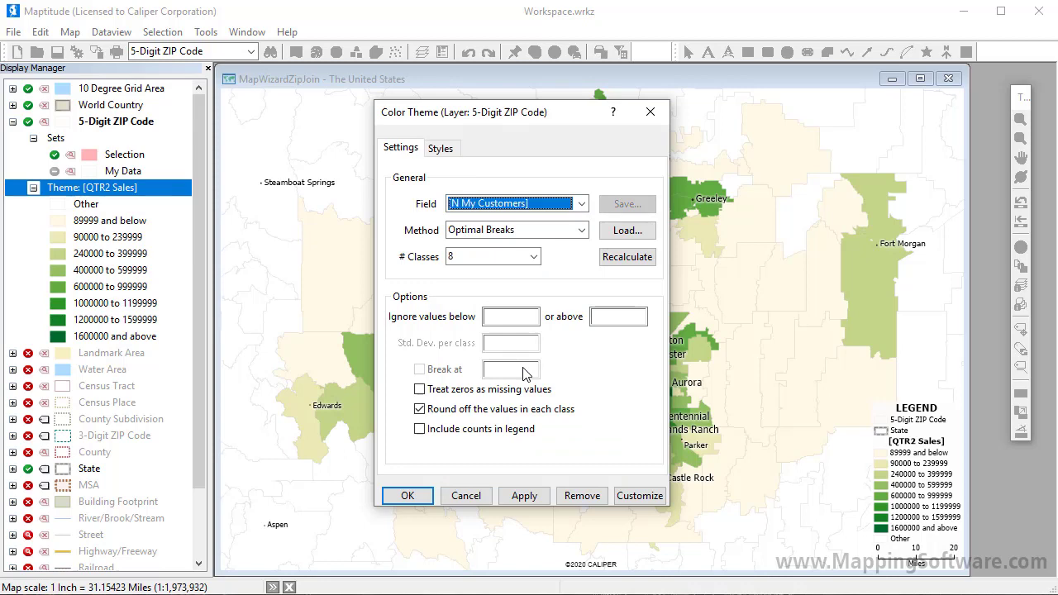
left_click(426, 495)
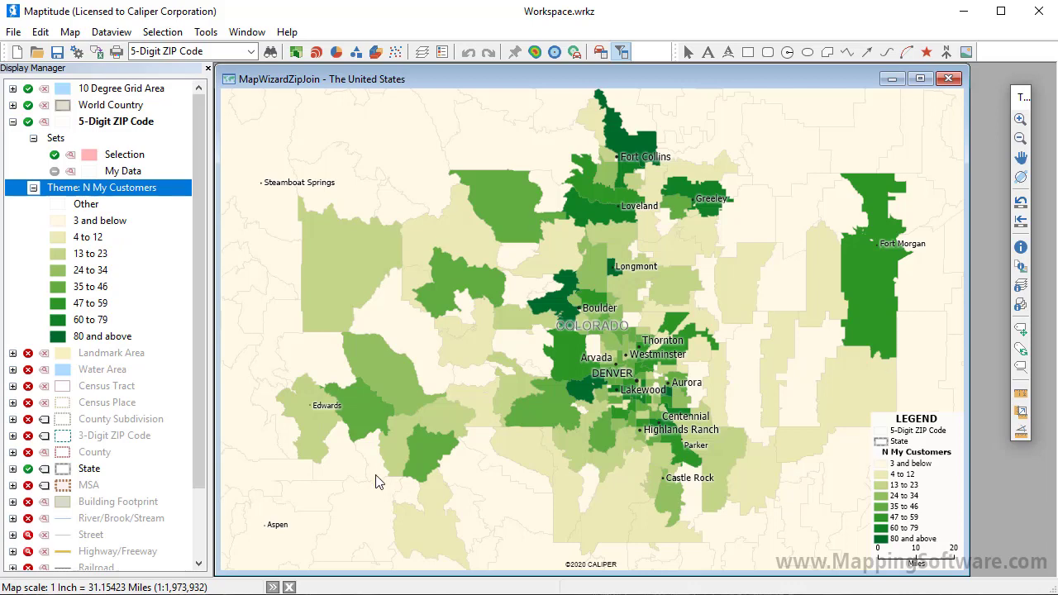
Add a bar chart theme of QTR1 Sales and QTR2 Sales to the ZIP Code areas.
left_click(337, 51)
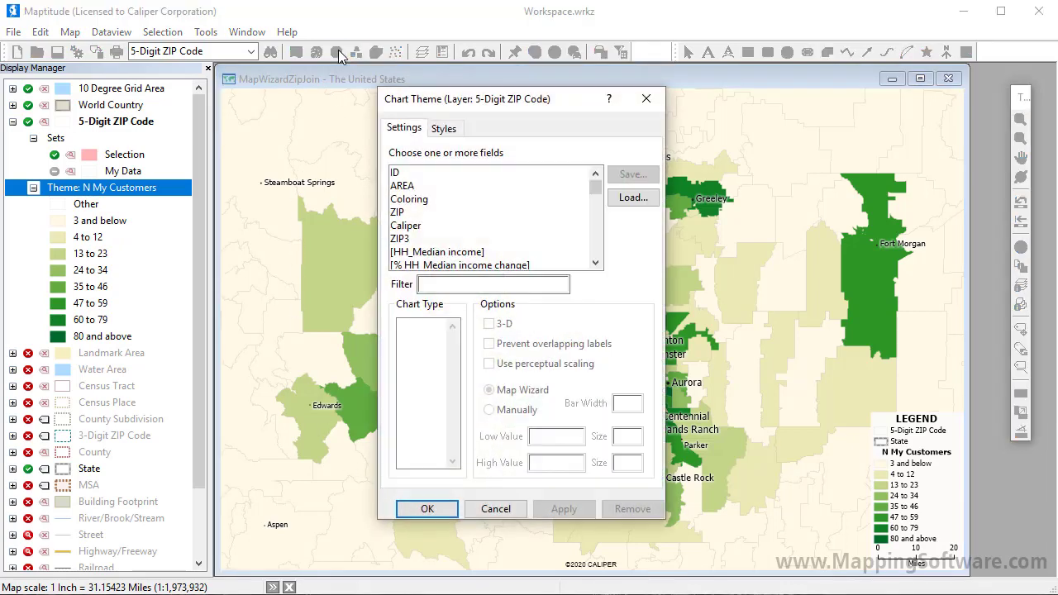
left_click_drag(595, 189, 600, 284)
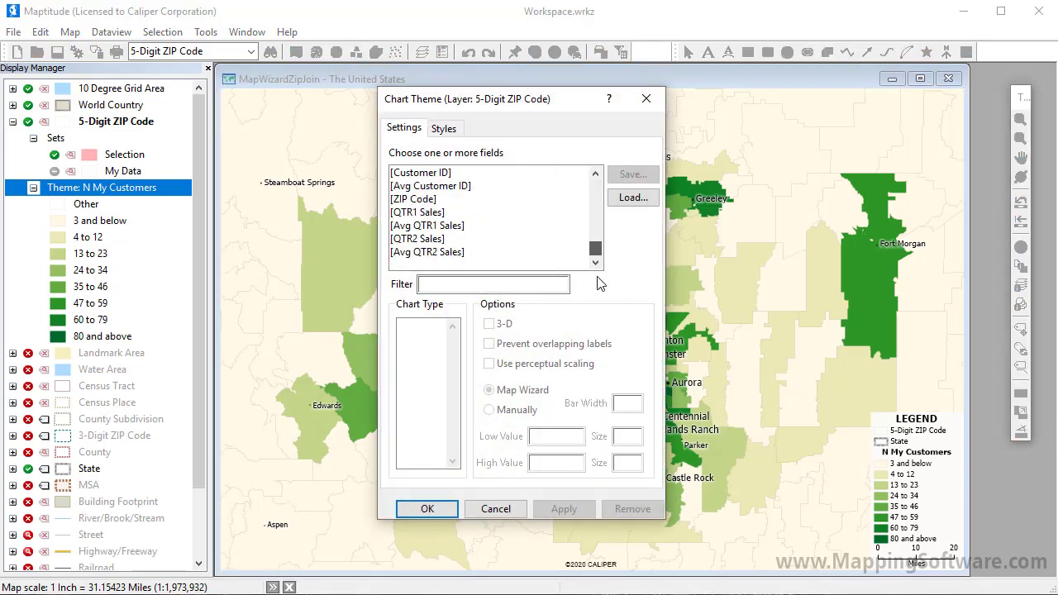
left_click(432, 213)
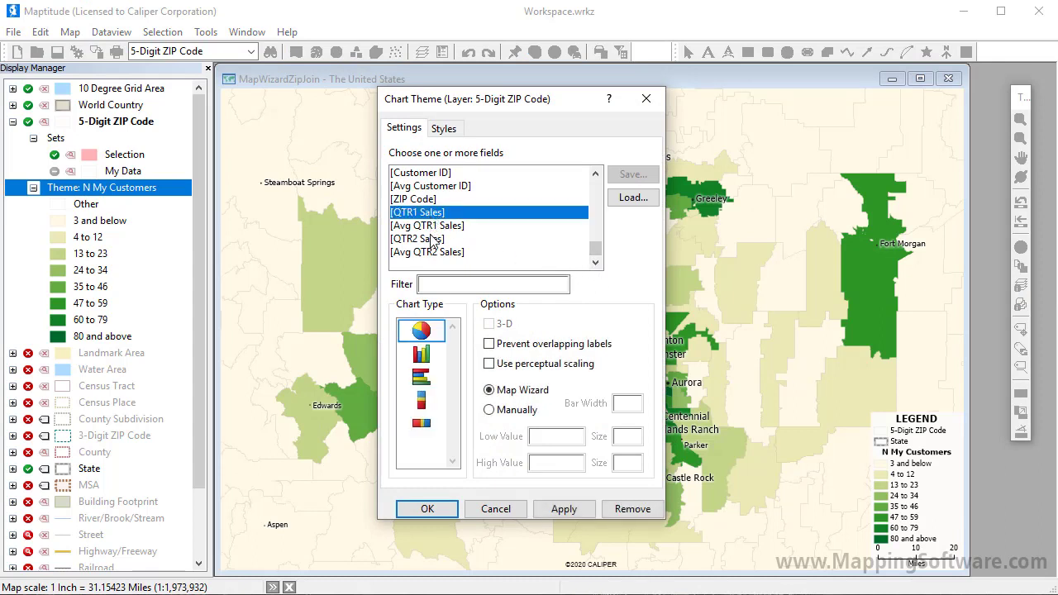
left_click(431, 239, "ctrl")
left_click(431, 362)
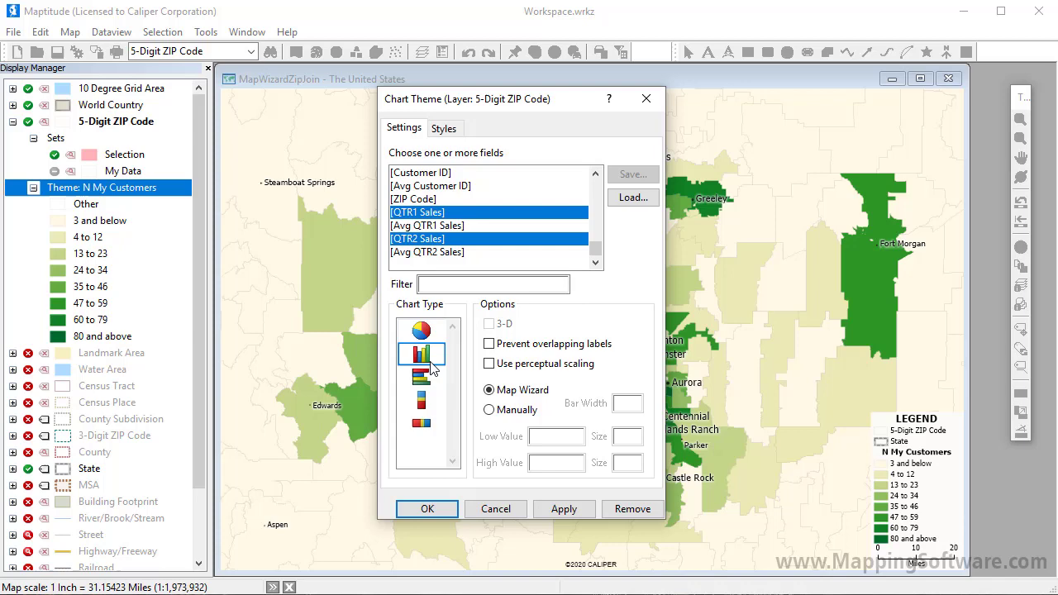
left_click(426, 511)
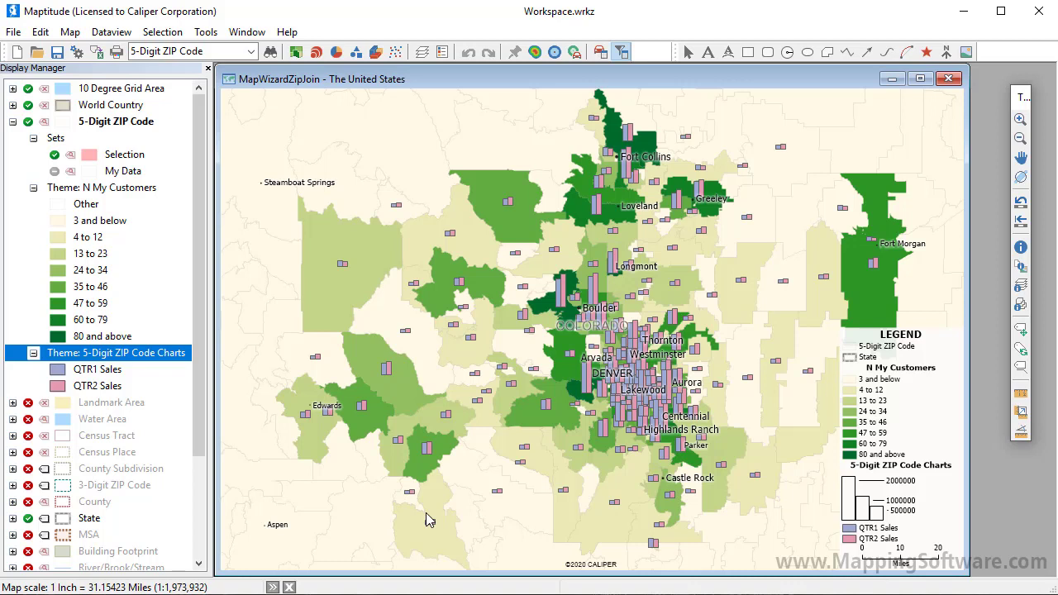
Zoom in on the Denver metro area of the Colorado map.
left_click(1021, 119)
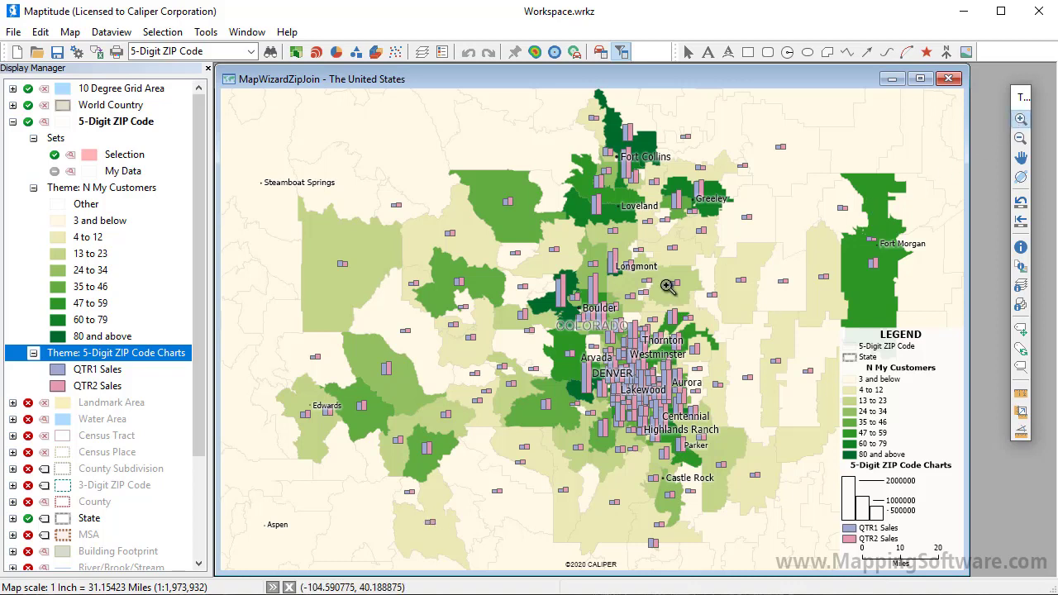
left_click(592, 362)
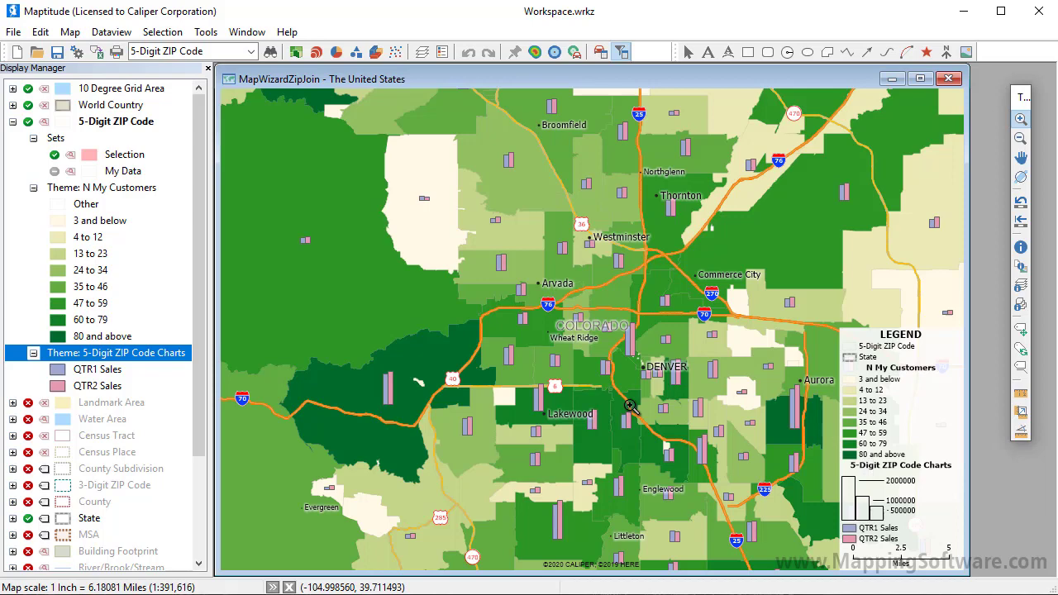
Open the My Customers sheet of Sample Customers United States in the map wizard and accept its matched fields.
left_click(70, 33)
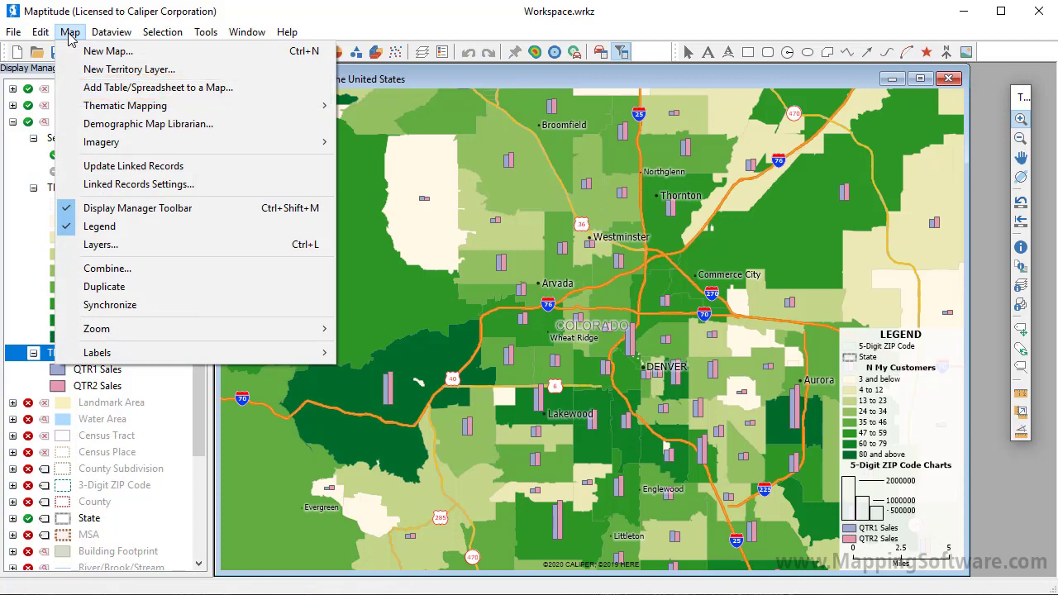
left_click(106, 88)
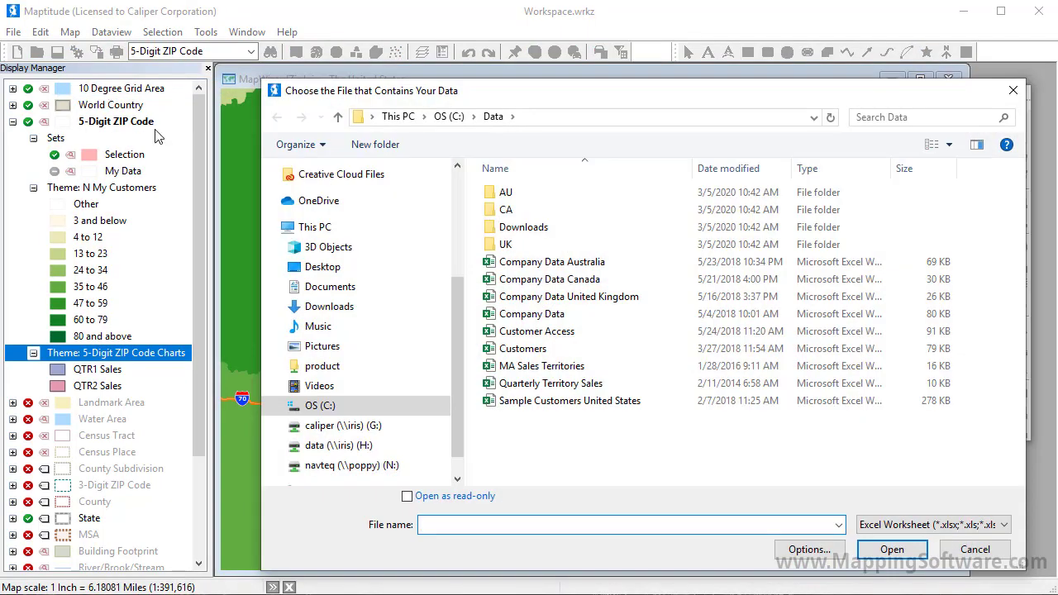
left_click(532, 405)
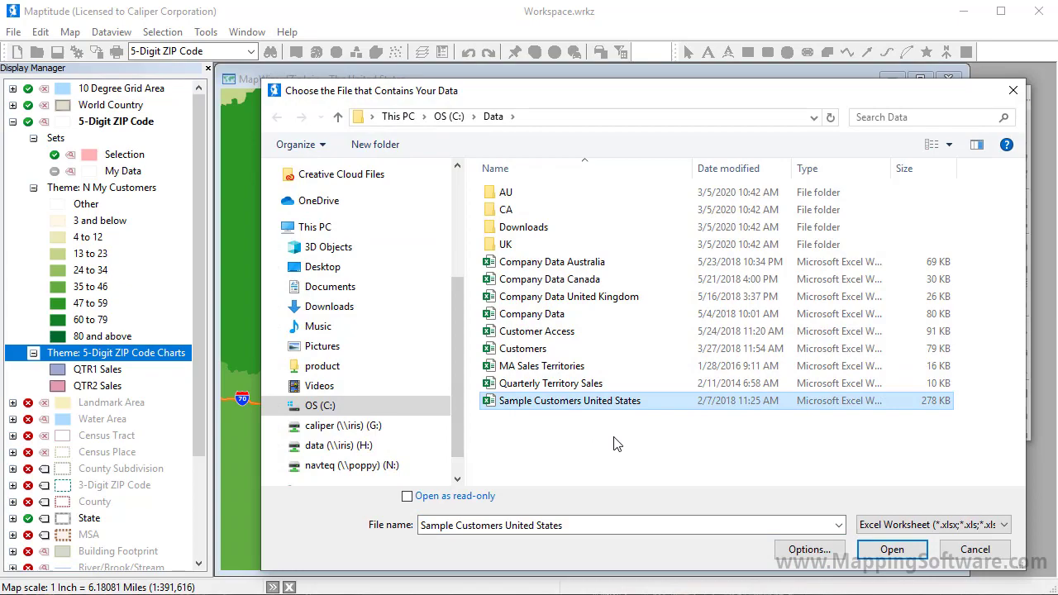
left_click(892, 549)
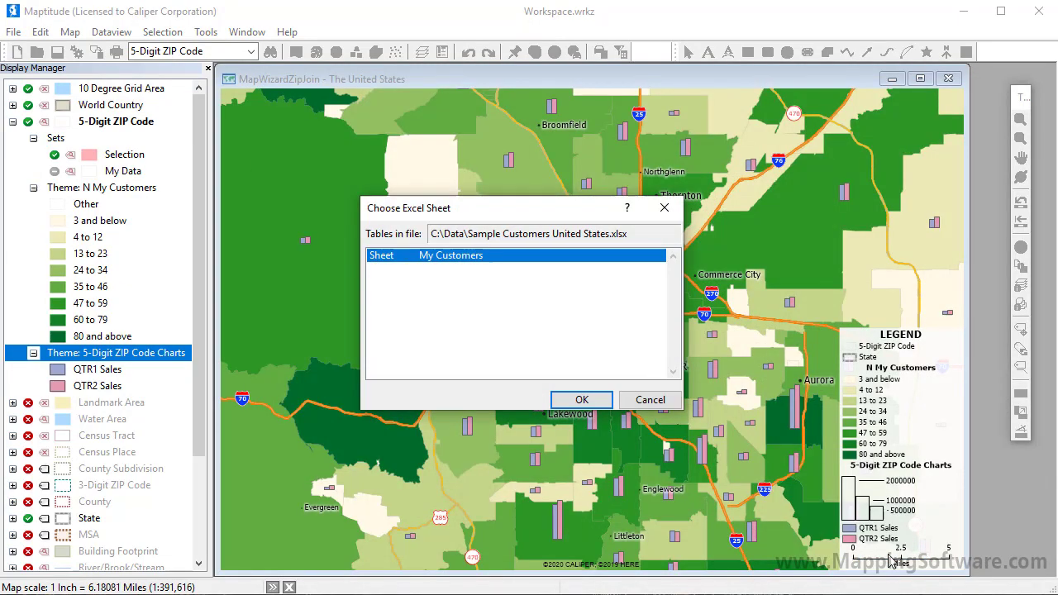
left_click(592, 400)
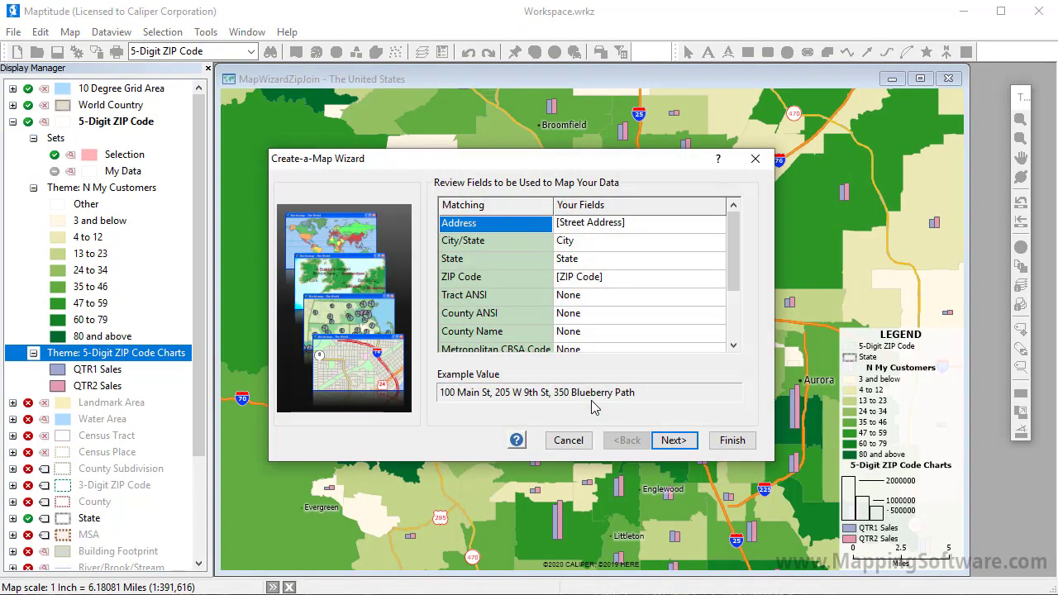
left_click(674, 439)
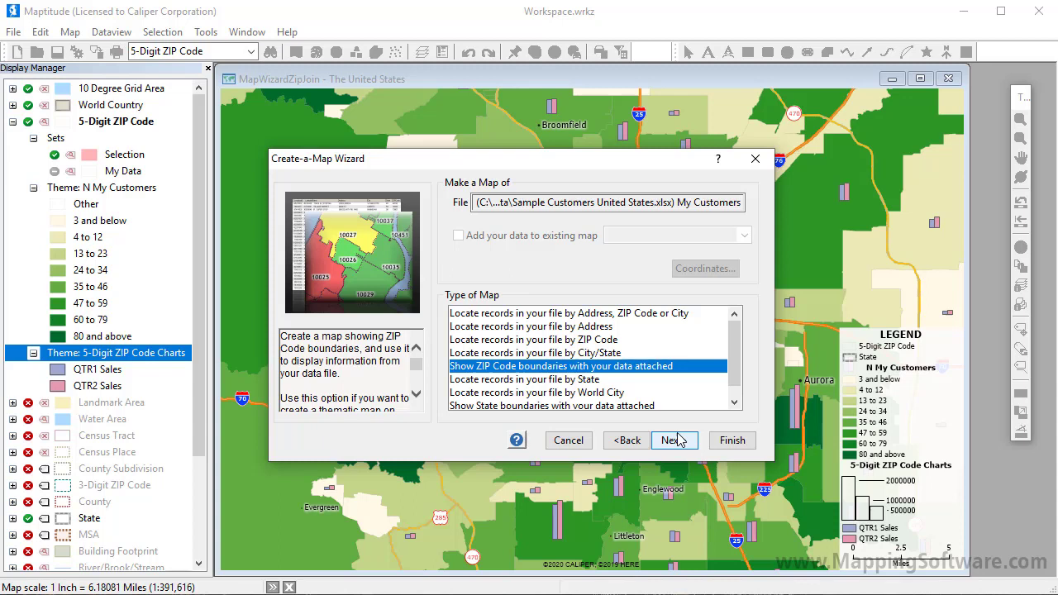
Locate the customer records by Address, ZIP Code or City on a new map, not the existing one.
left_click(582, 314)
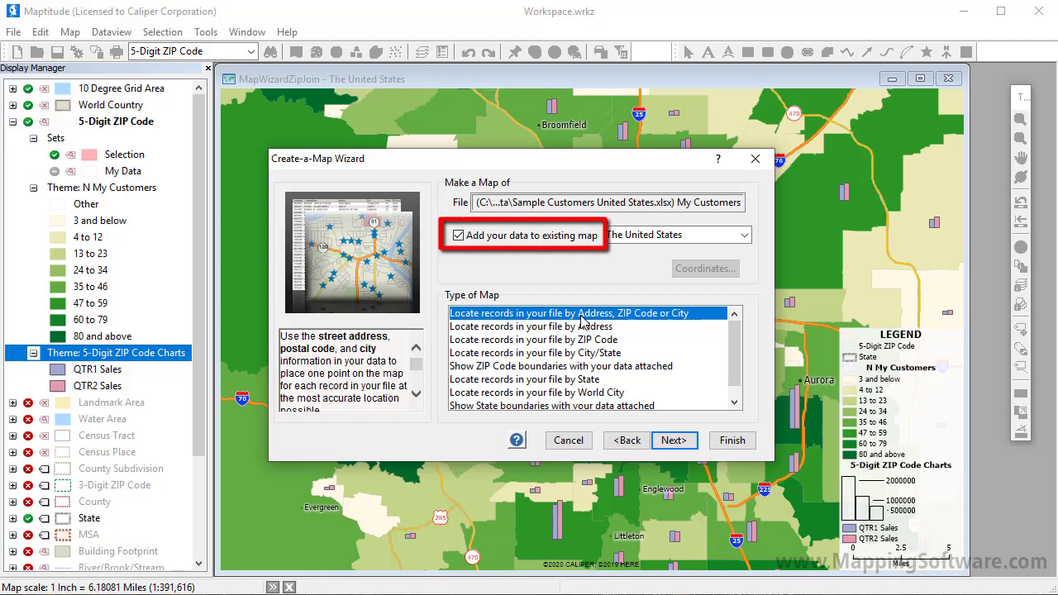
left_click(460, 236)
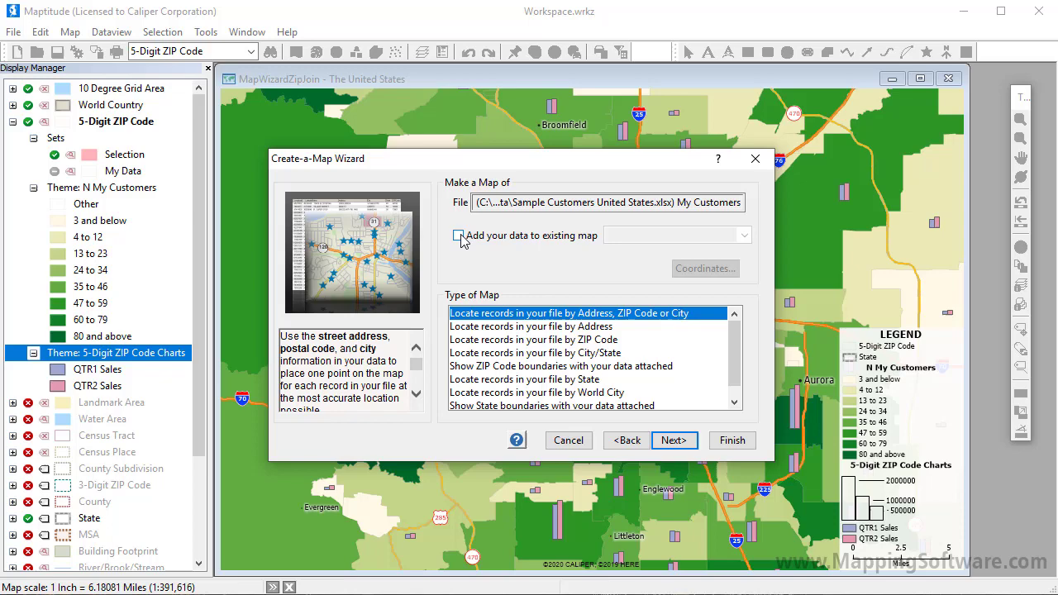
left_click(671, 440)
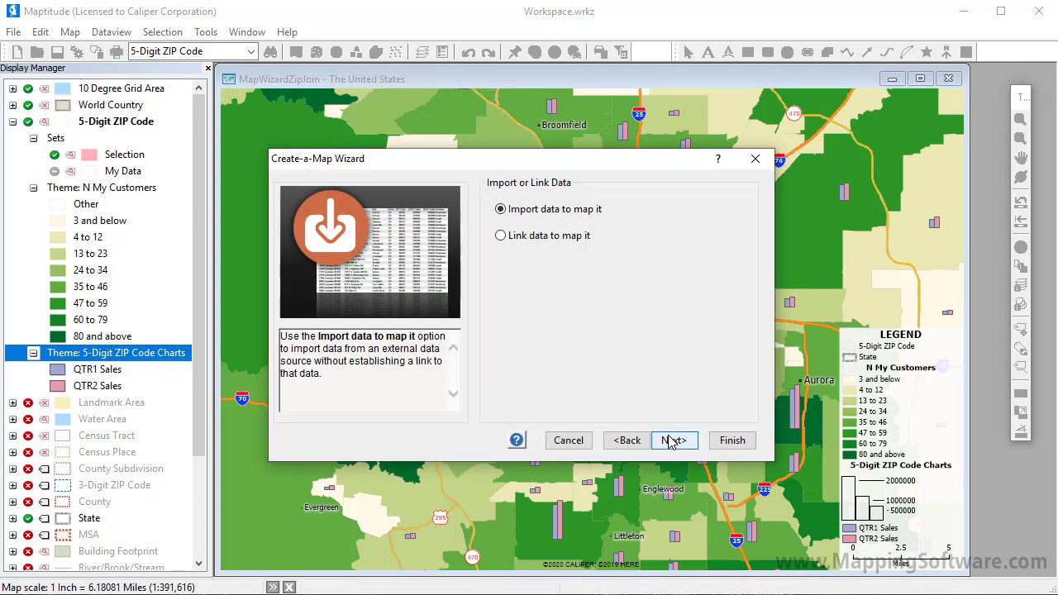
Keep the data linked by Customer ID and color the customer points by Territory.
left_click(534, 240)
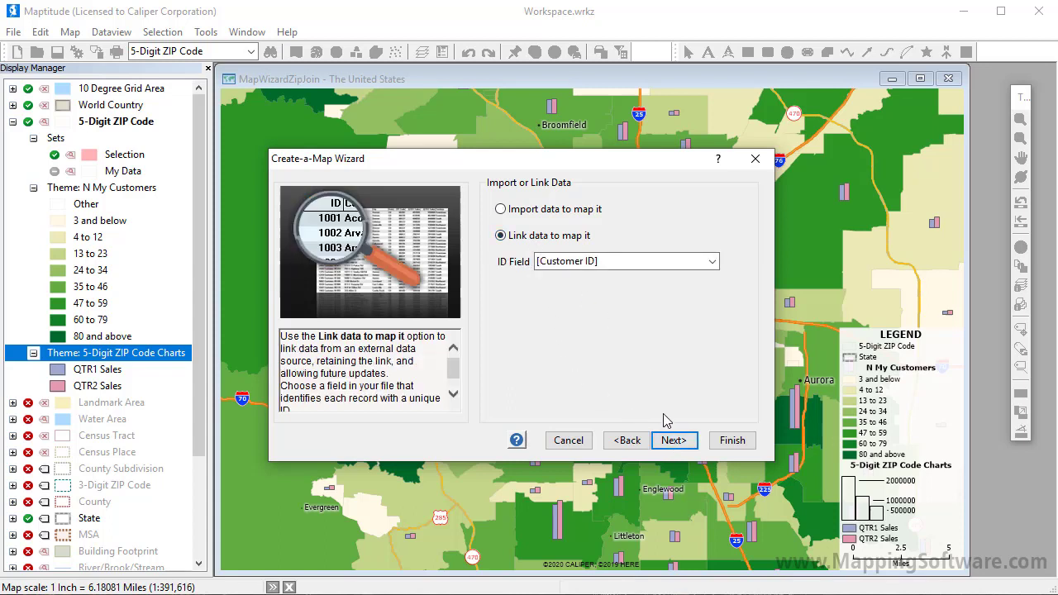
left_click(672, 442)
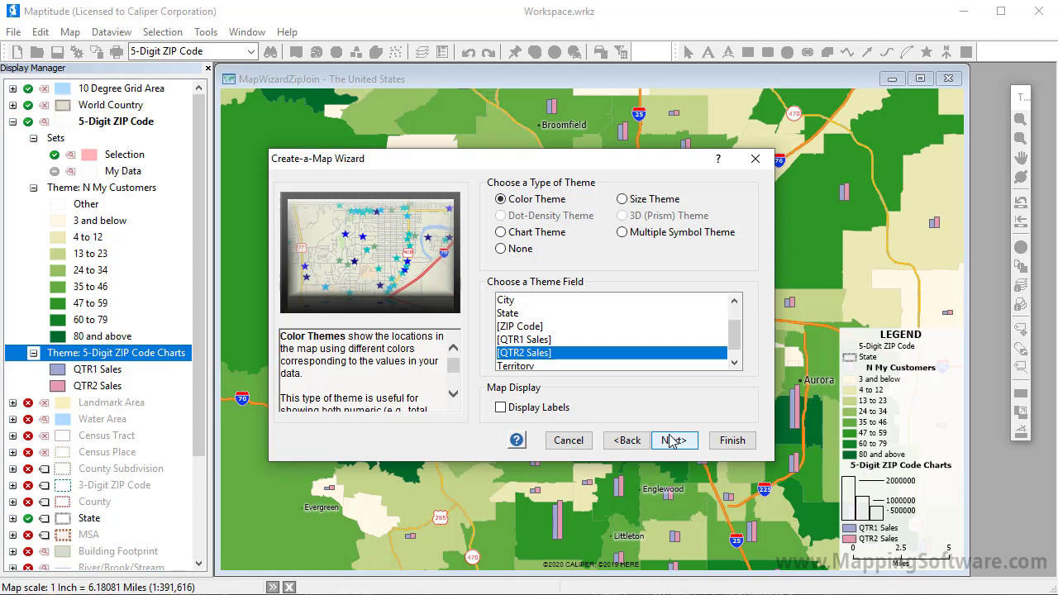
scroll(638, 363, "down", 1)
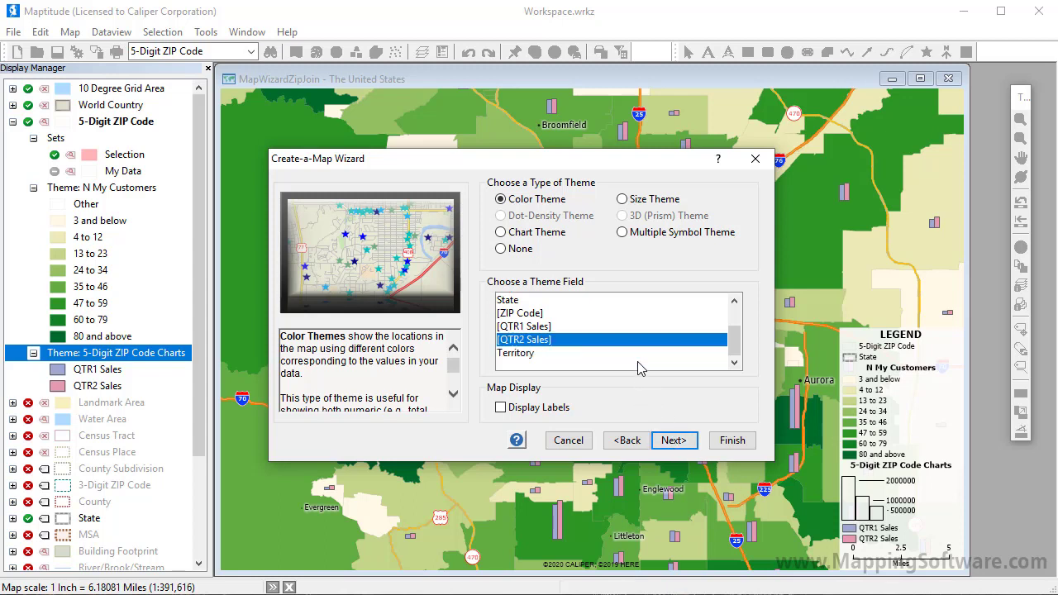
left_click(638, 356)
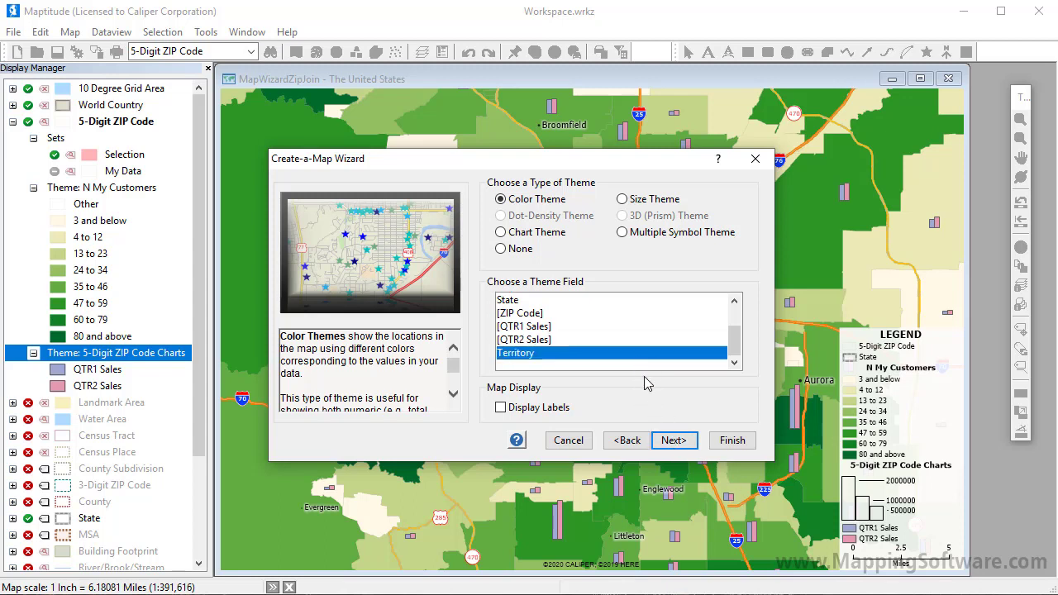
left_click(673, 441)
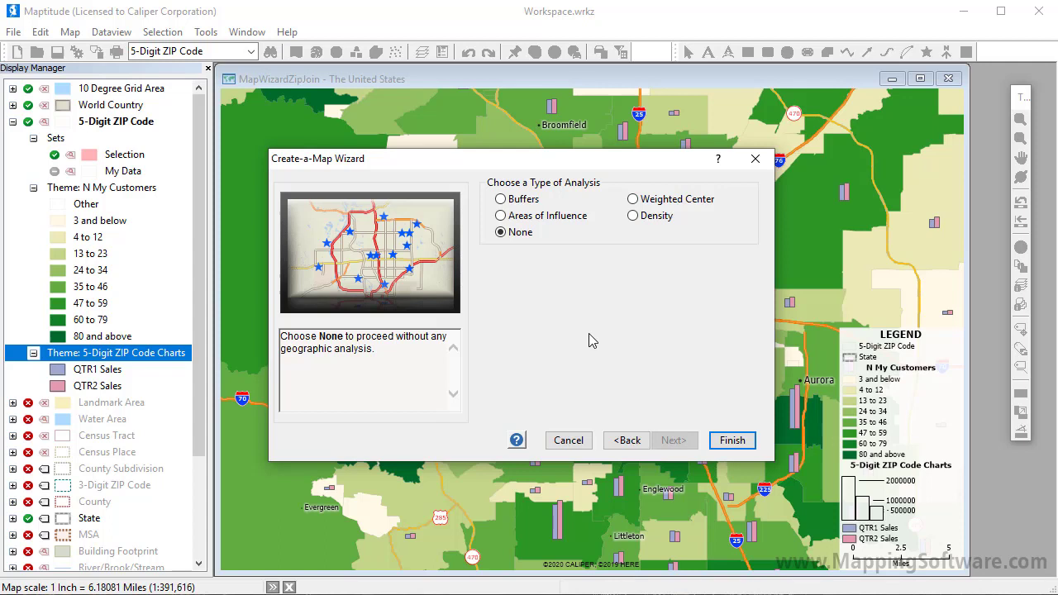
Add a Weighted Center analysis weighted by QTR2 Sales and finish the wizard to locate the records.
left_click(525, 201)
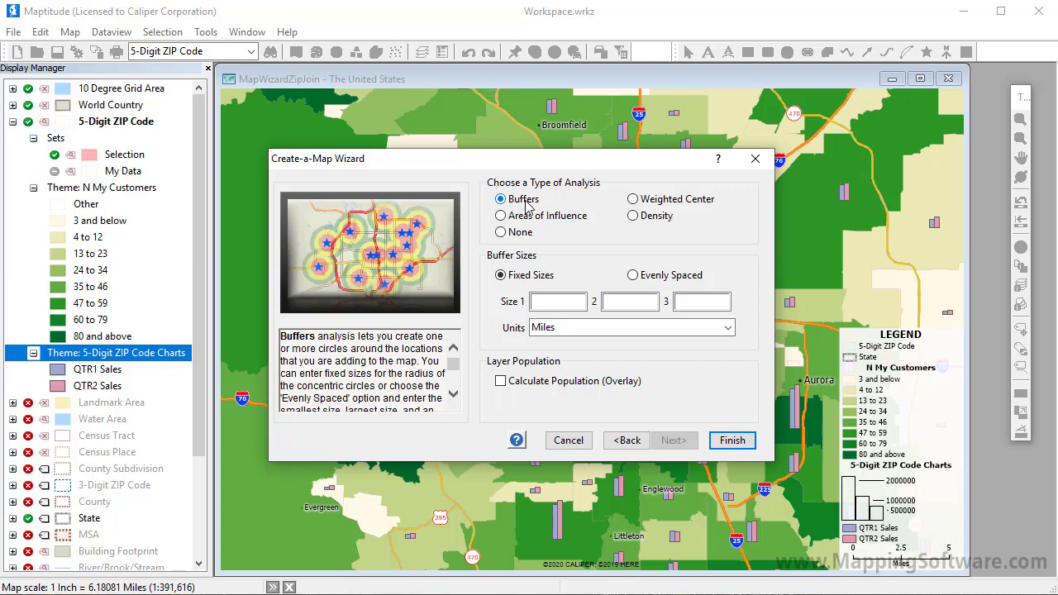
left_click(635, 218)
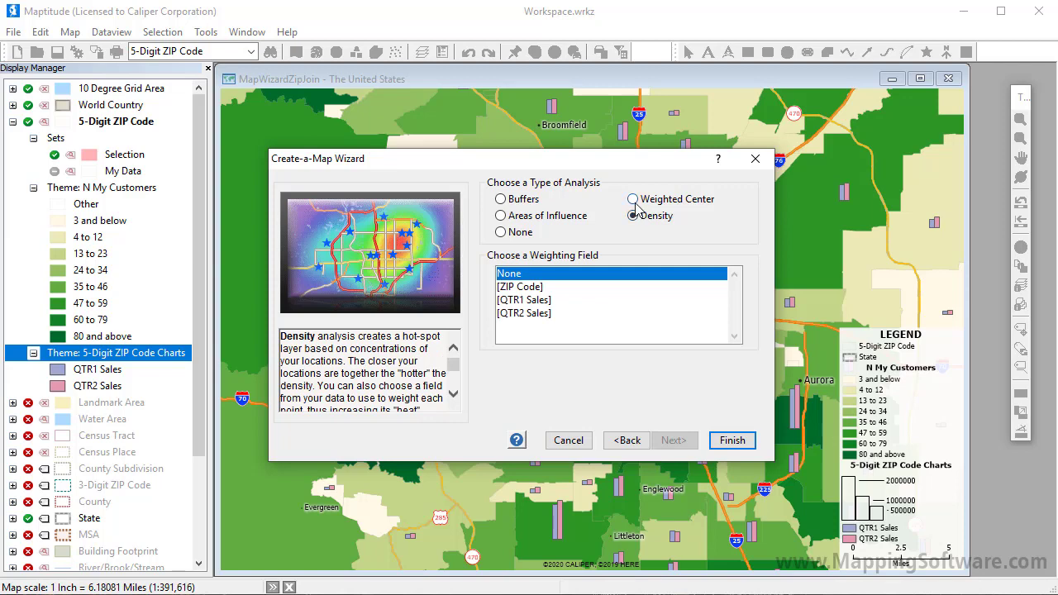
left_click(635, 202)
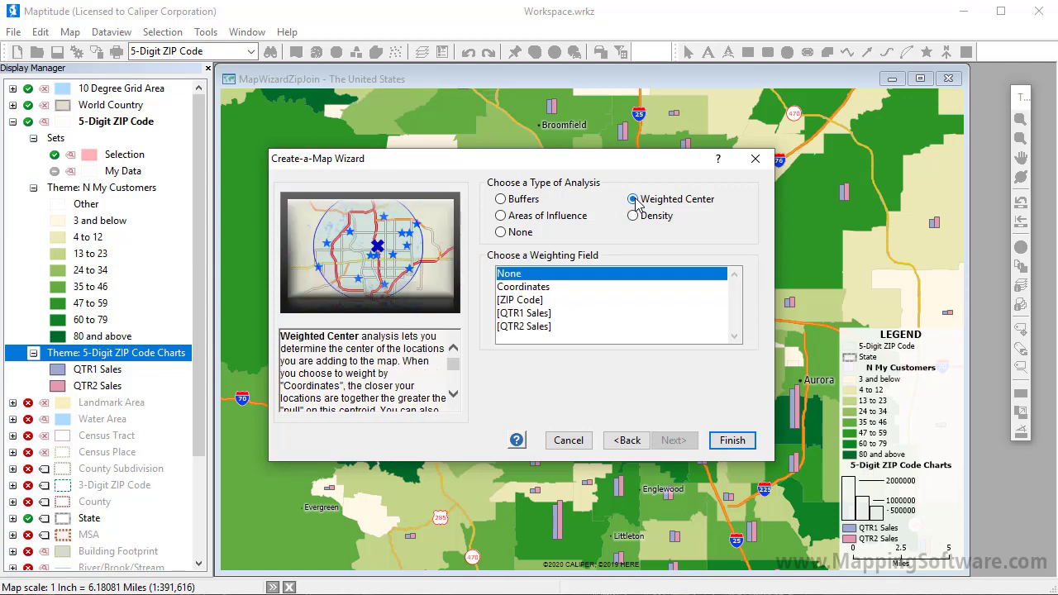
left_click(565, 327)
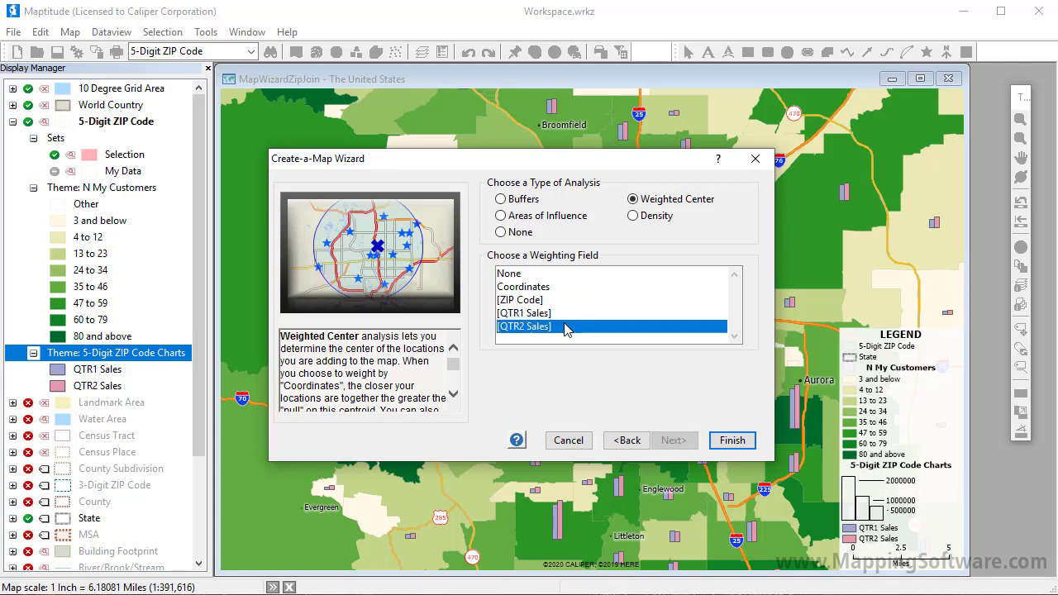
left_click(729, 443)
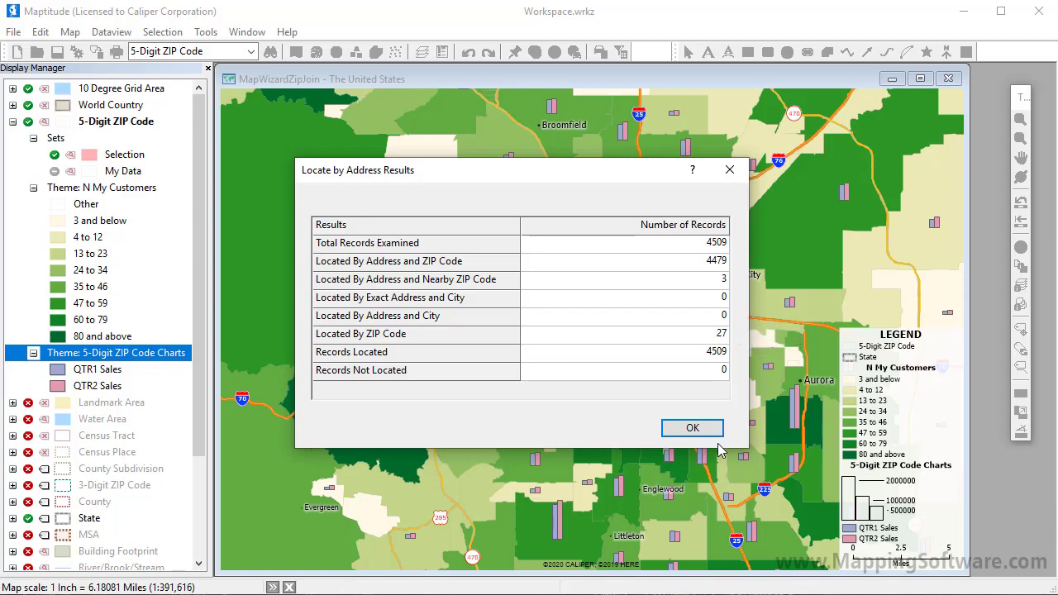
Accept the geocoding results for all 4509 customers so the wizard builds the territory-colored map.
left_click(696, 429)
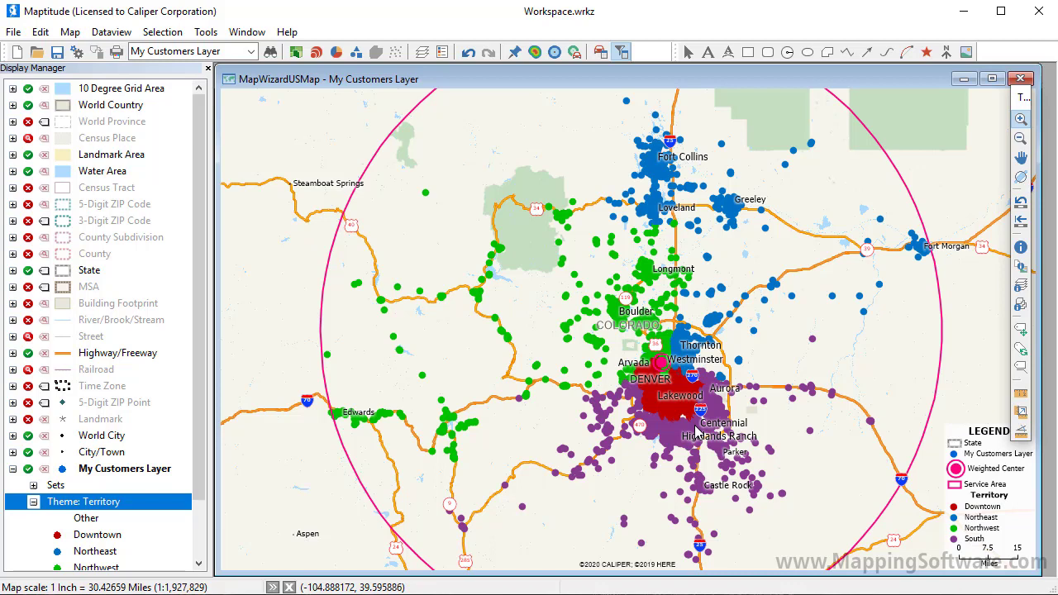
Add a size theme that scales the customer points by the QTR2 Sales field.
left_click(316, 53)
left_click(454, 267)
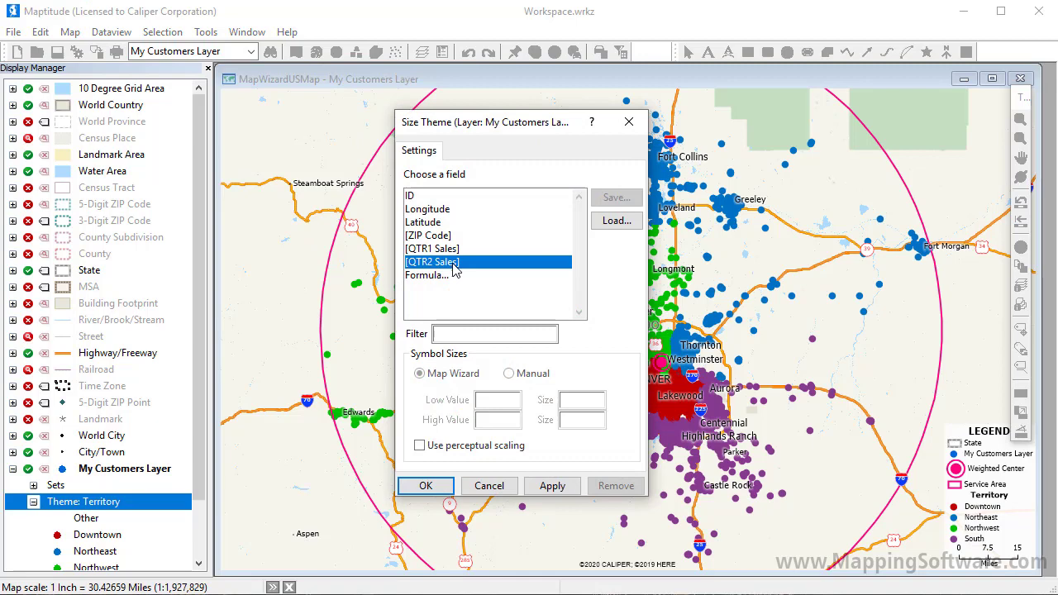
left_click(430, 486)
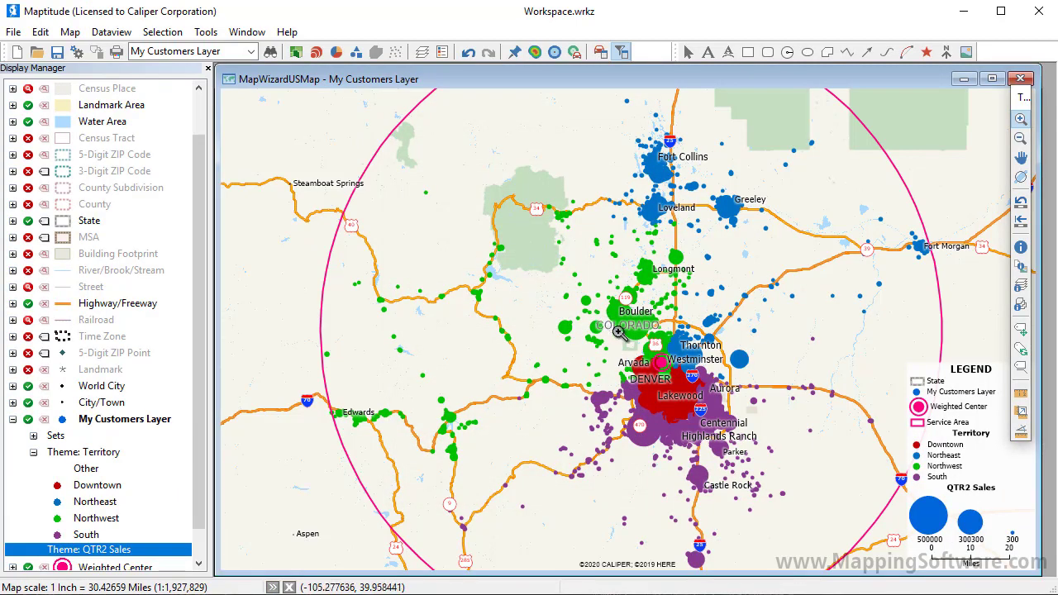
Zoom to Denver and view the records of Northeast, Northwest and Lakewood Downtown customers.
left_click_drag(619, 332, 716, 404)
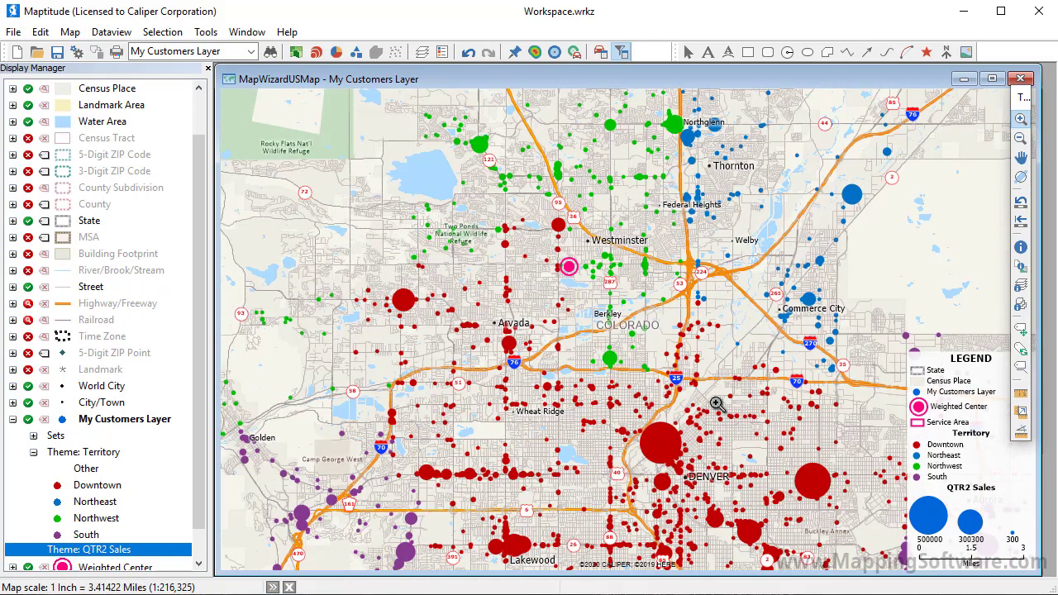
left_click(1022, 247)
left_click(851, 202)
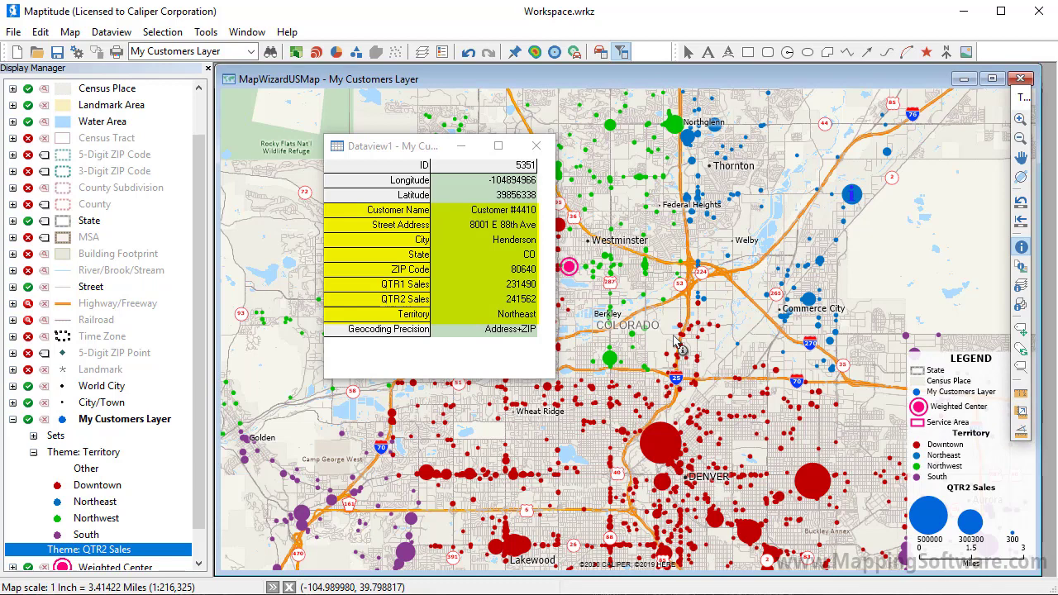
left_click(633, 341)
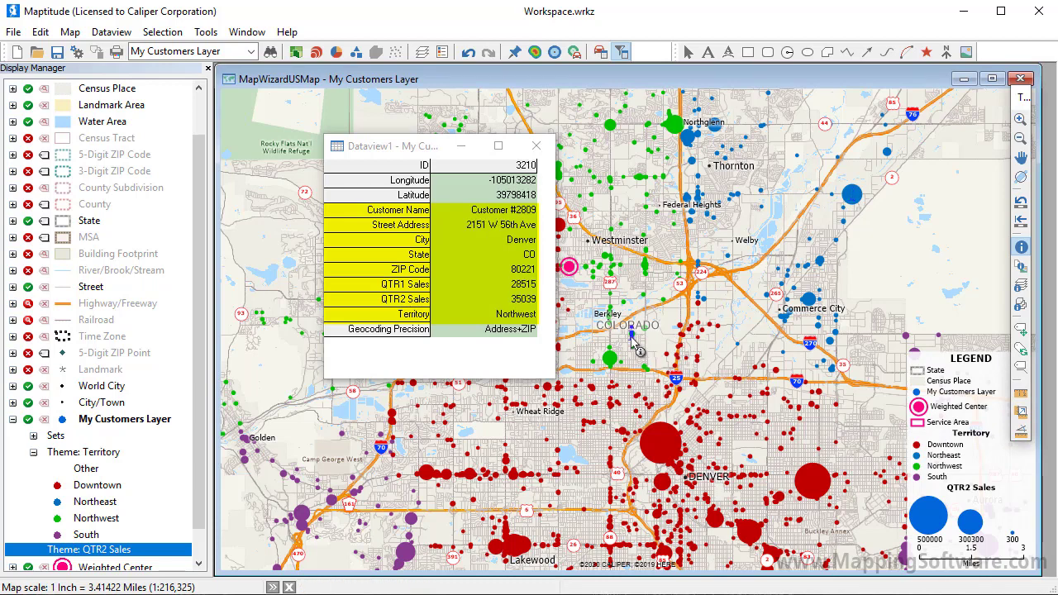
left_click(447, 480)
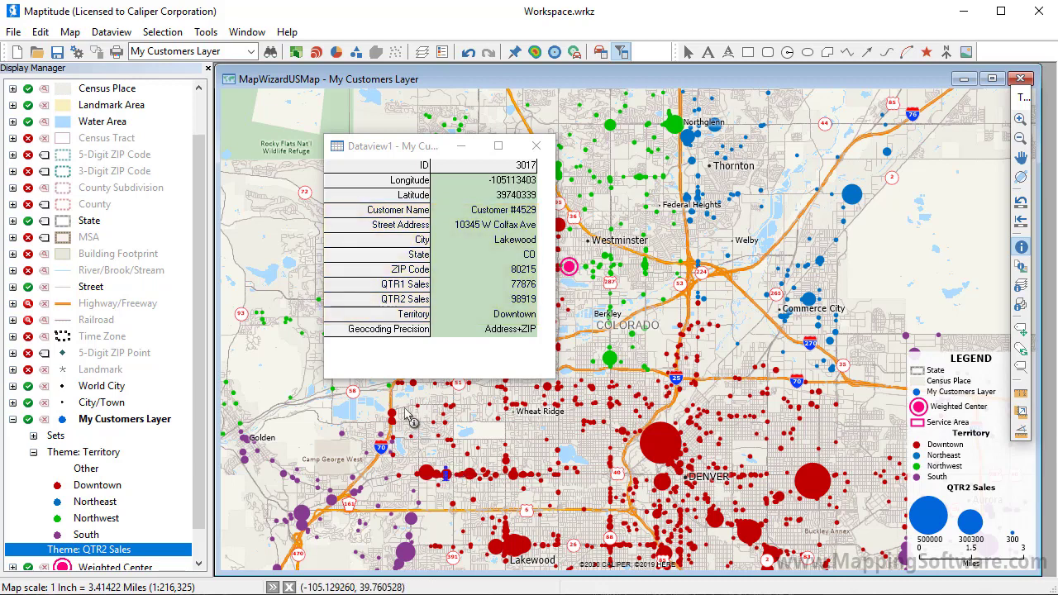
Save the workspace under the name 'My Customers' as My Customers.wrkz.
left_click(13, 31)
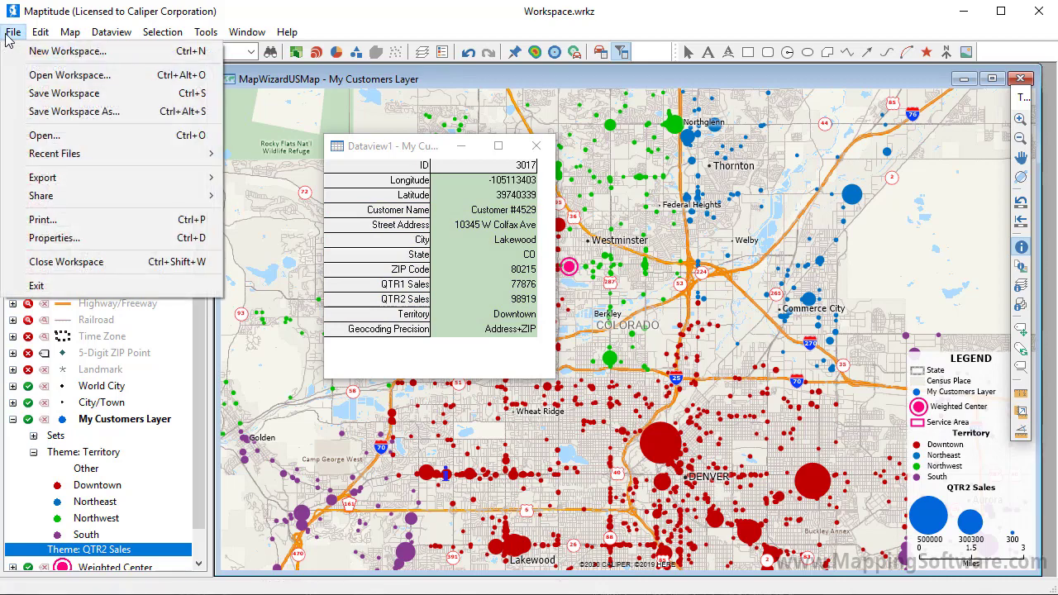
left_click(53, 93)
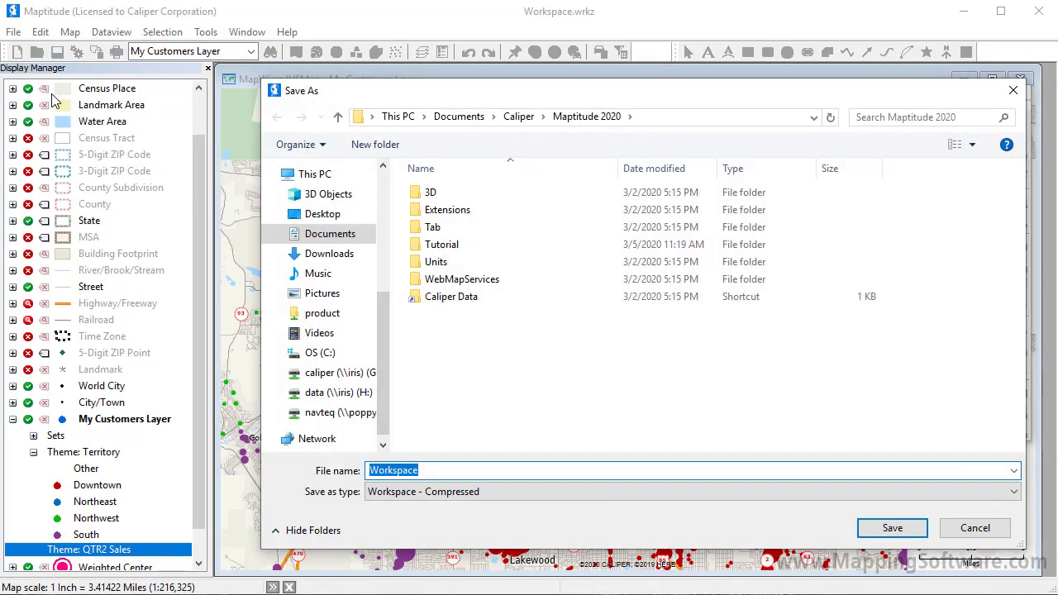
type("My Customers")
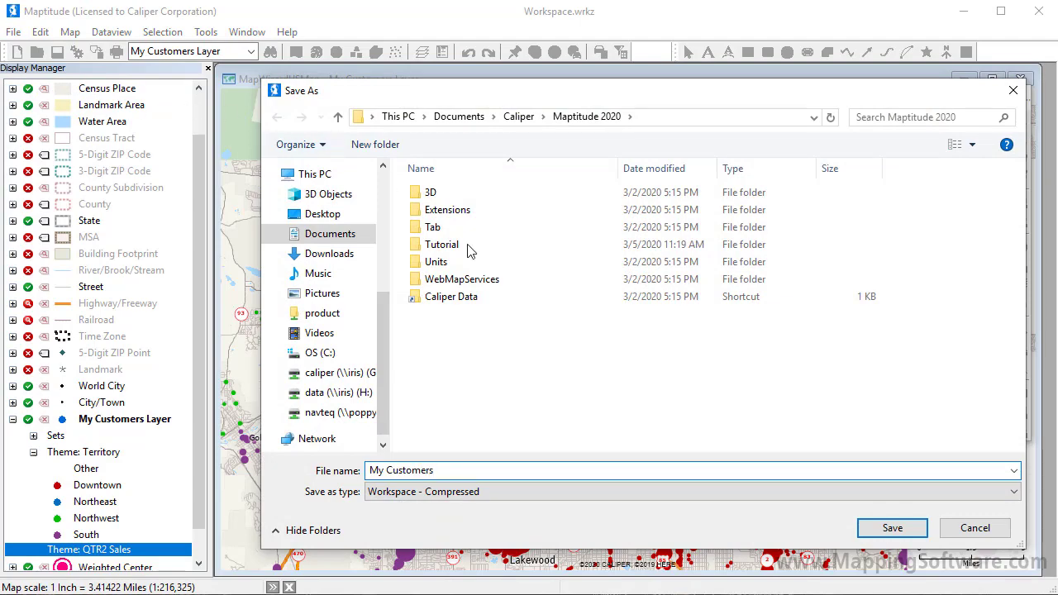
left_click(893, 528)
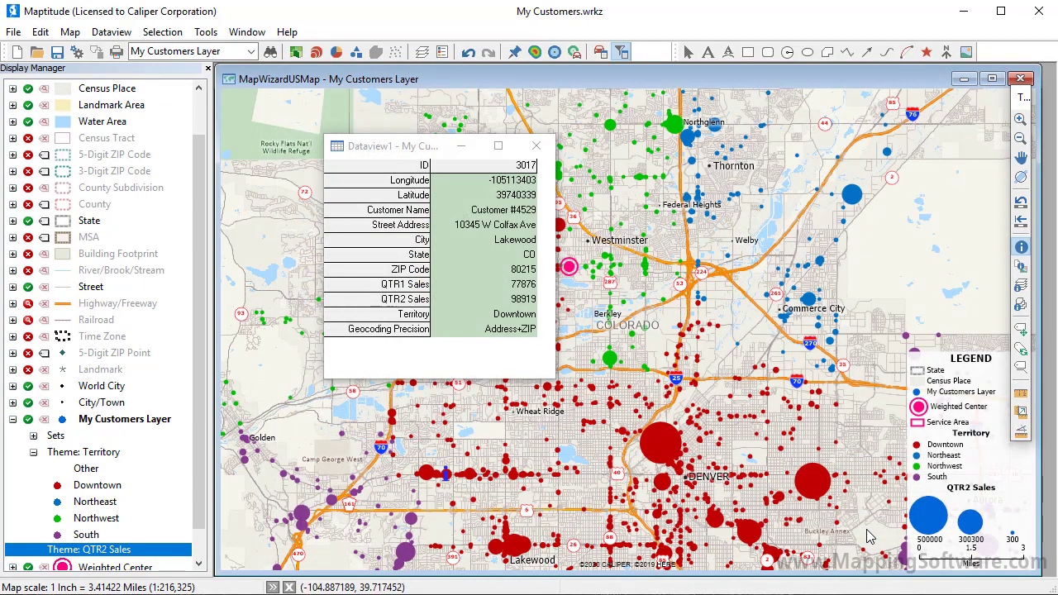